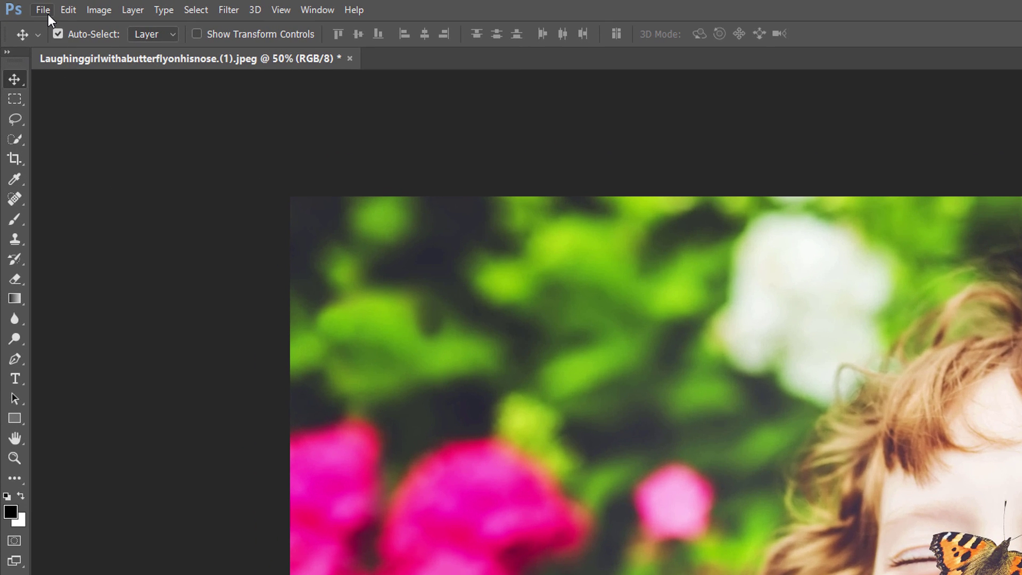
Step: Start a new document sized 2000 × 2000 px at 72 pixels/inch
left_click(43, 10)
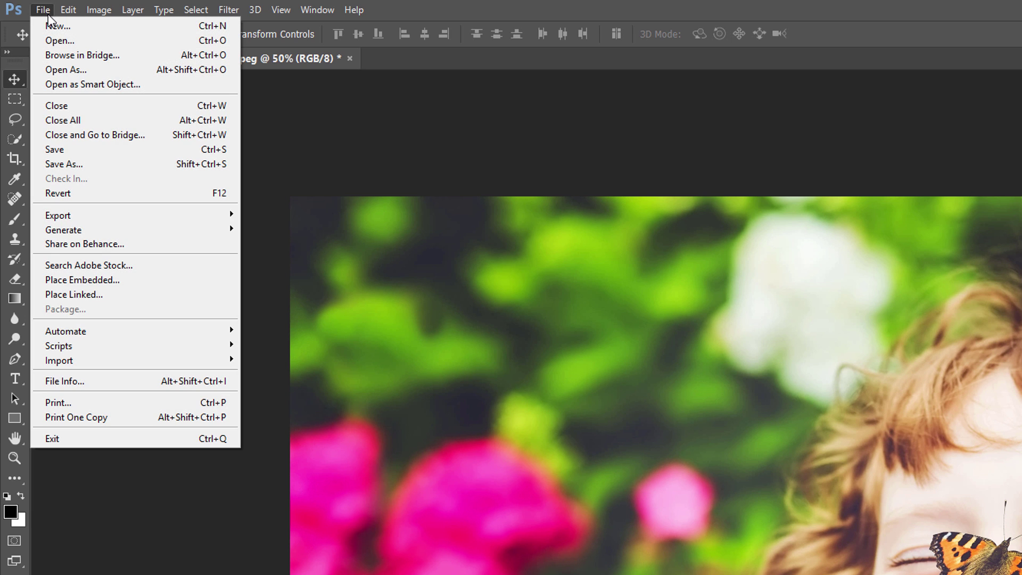
left_click(91, 24)
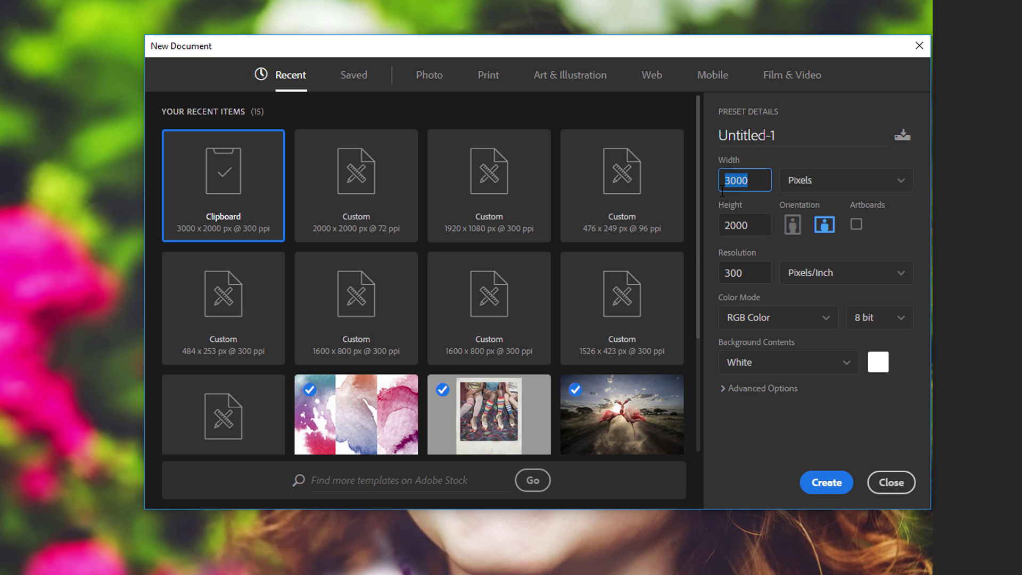
type("20")
left_click(724, 273)
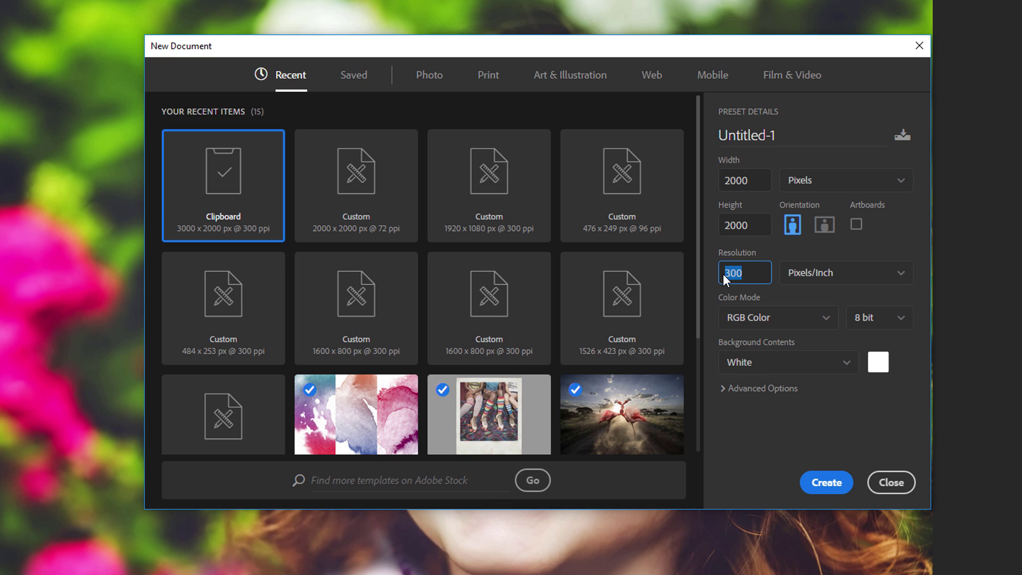
type("7")
Step: Create the blank white 2000 × 2000 px document Untitled-1
left_click(827, 483)
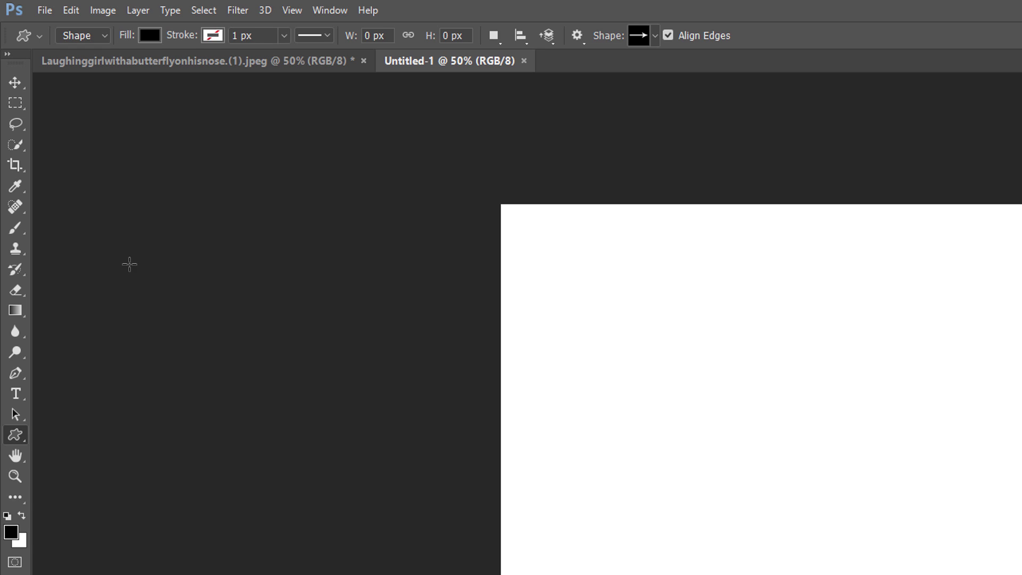
left_click(104, 36)
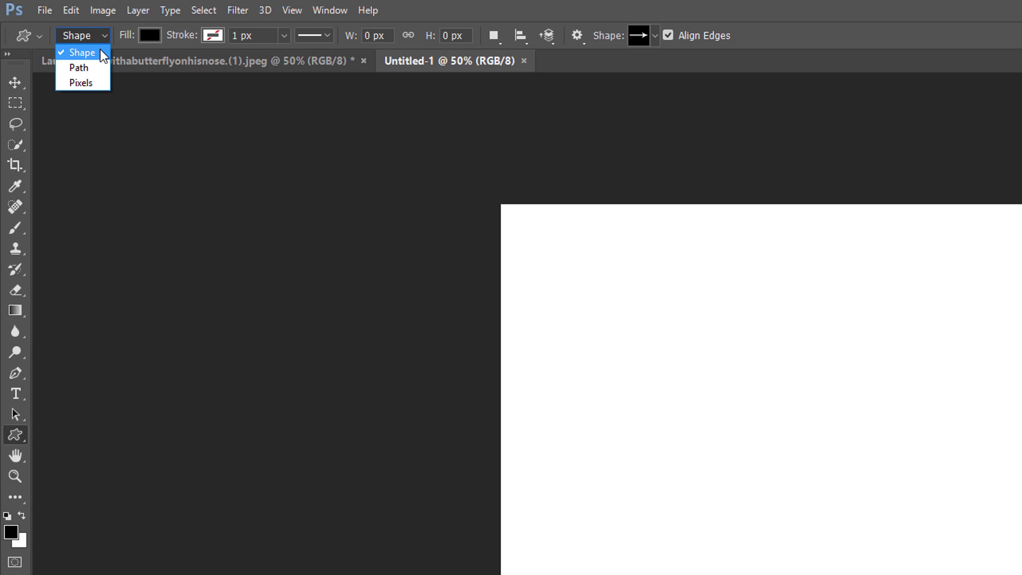
left_click(100, 54)
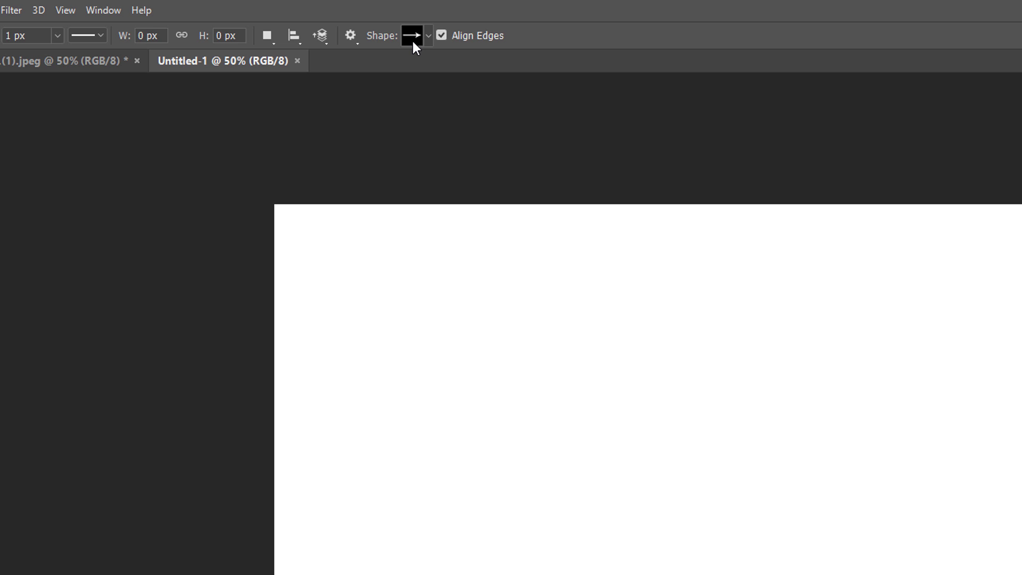
Step: Replace the default custom shapes in the Shape picker with the full All set
left_click(413, 39)
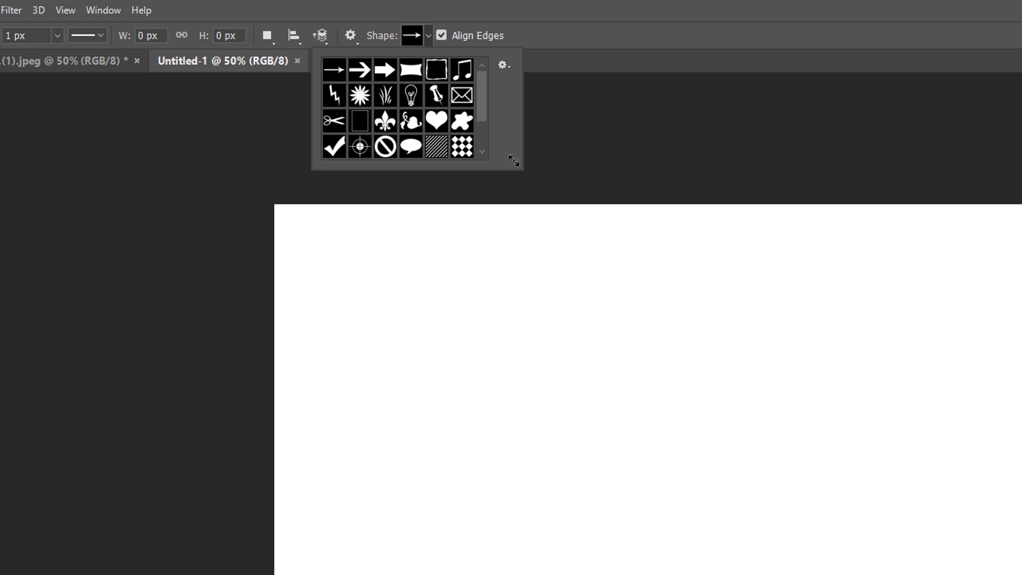
left_click_drag(513, 161, 559, 197)
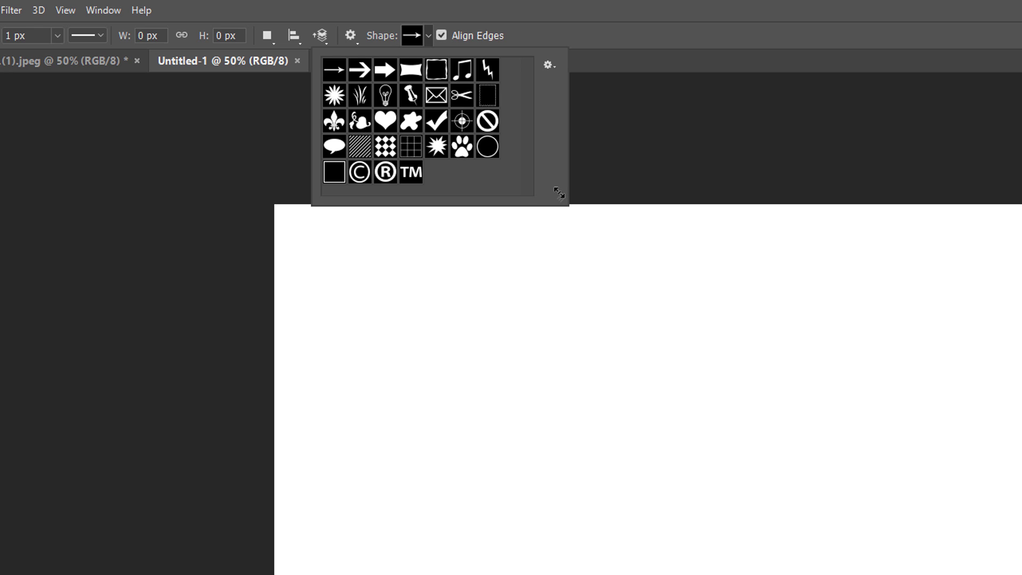
left_click(551, 66)
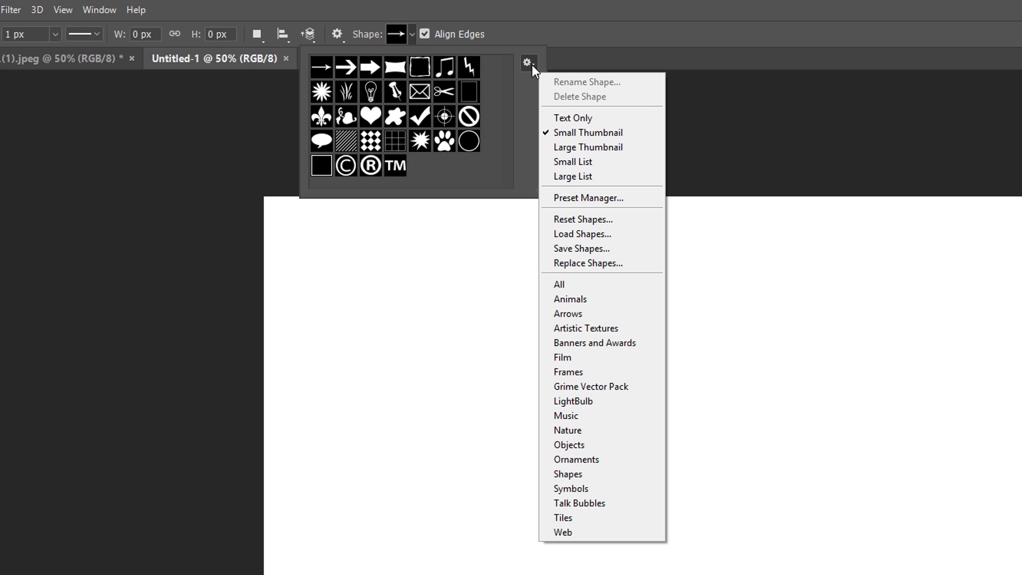
left_click(592, 286)
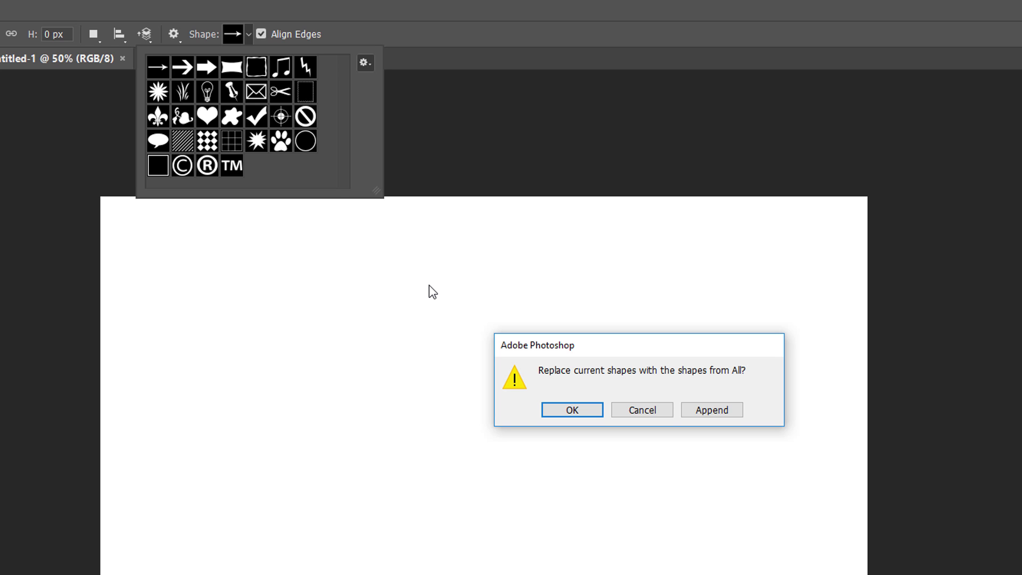
left_click(586, 411)
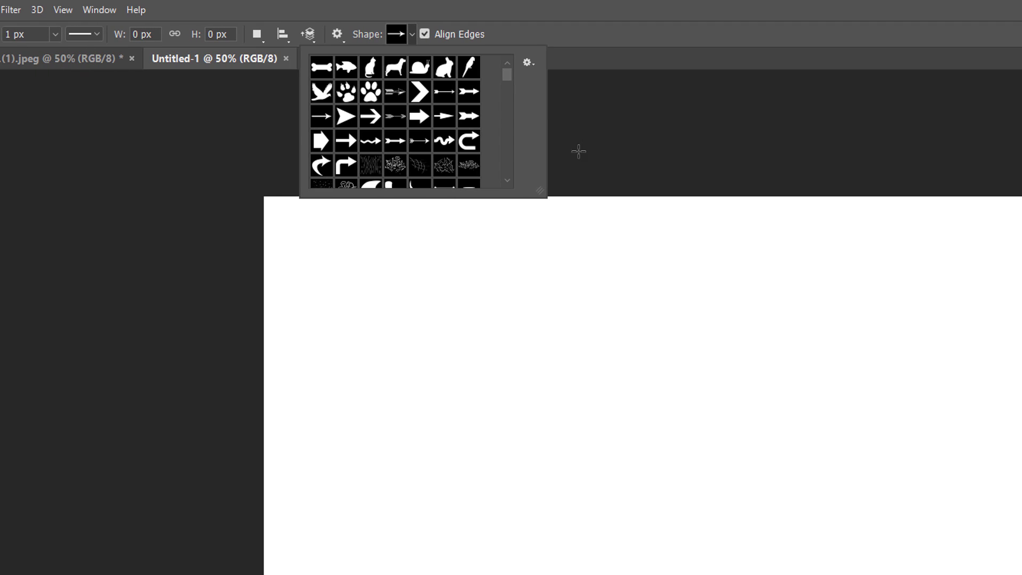
Step: Pick the butterfly from the All set as the custom shape
left_click_drag(506, 75, 519, 134)
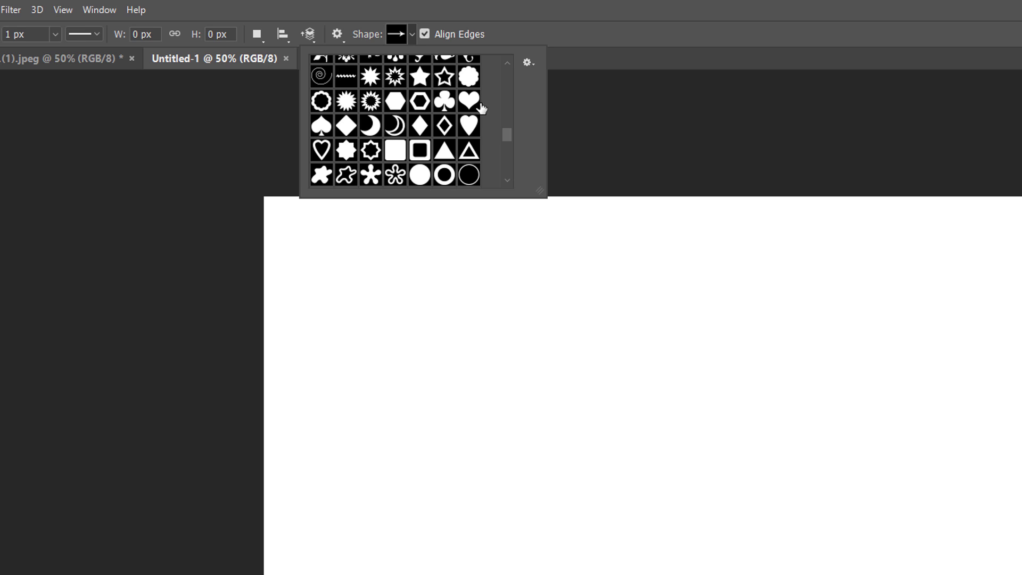
left_click_drag(505, 134, 508, 97)
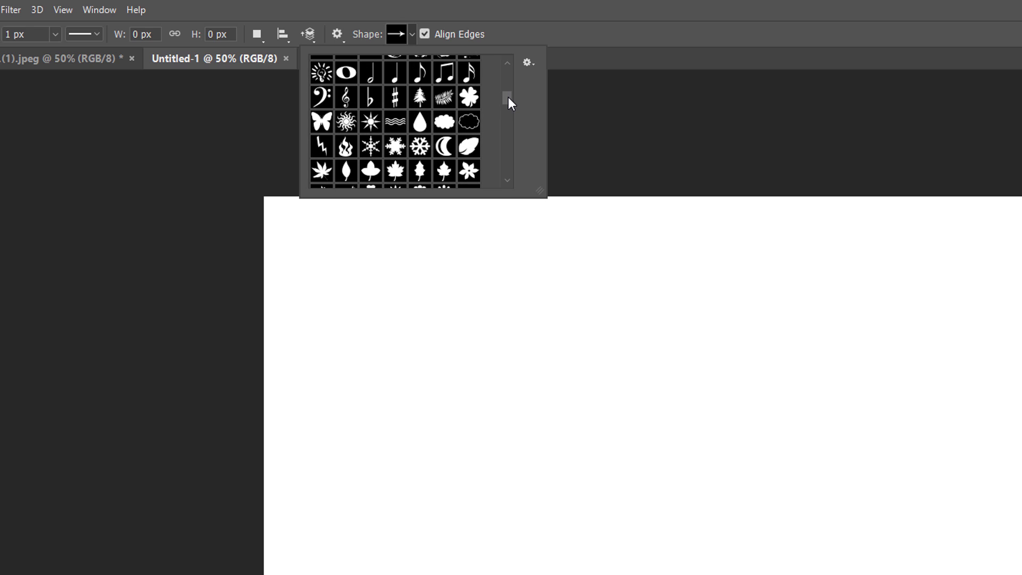
double_click(323, 122)
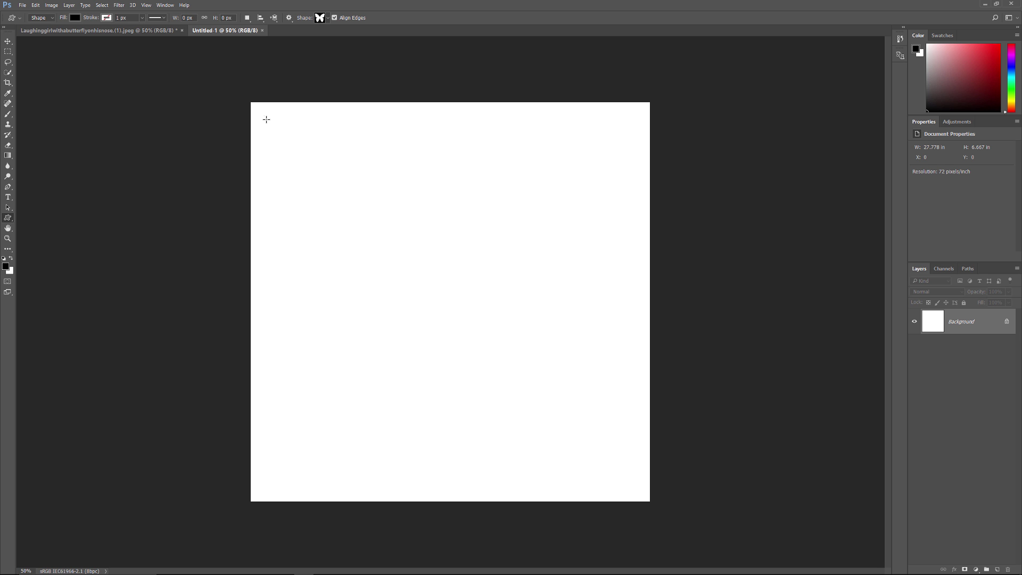
Step: Draw a large black butterfly across the canvas as Shape 1 and nudge it slightly down
left_click_drag(267, 119, 634, 485)
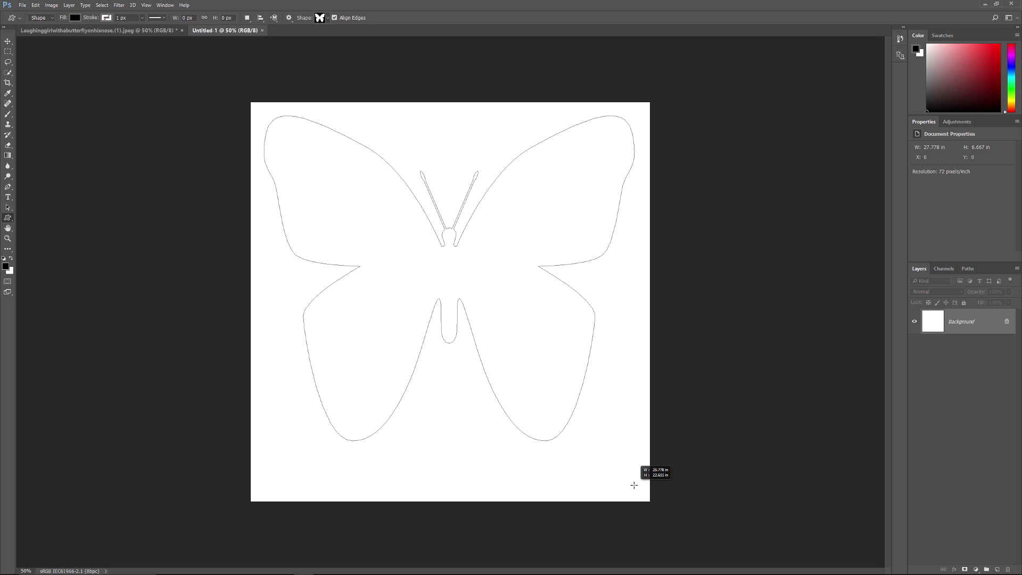
left_click_drag(634, 485, 634, 486)
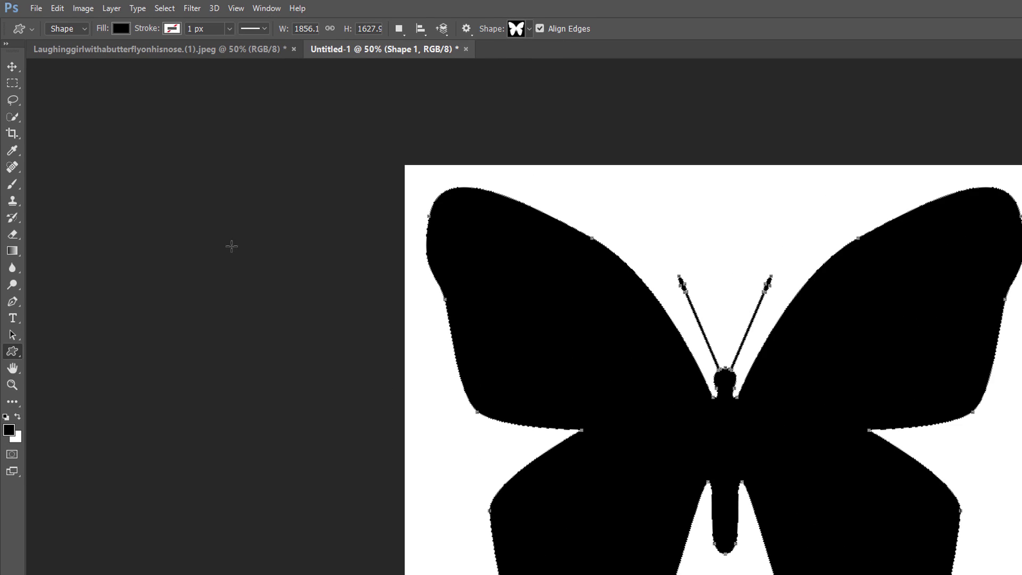
left_click(17, 69)
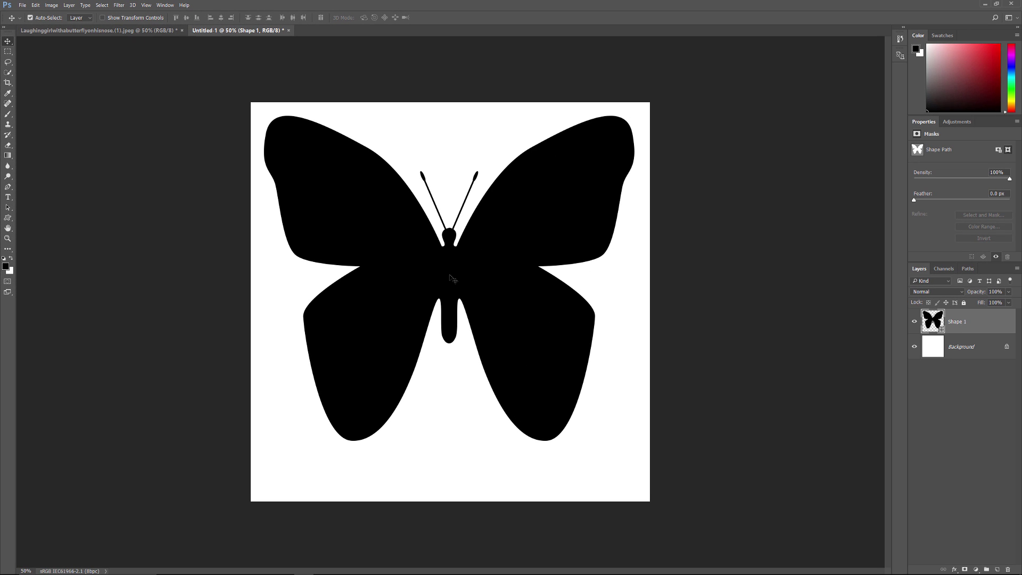
left_click_drag(450, 278, 452, 302)
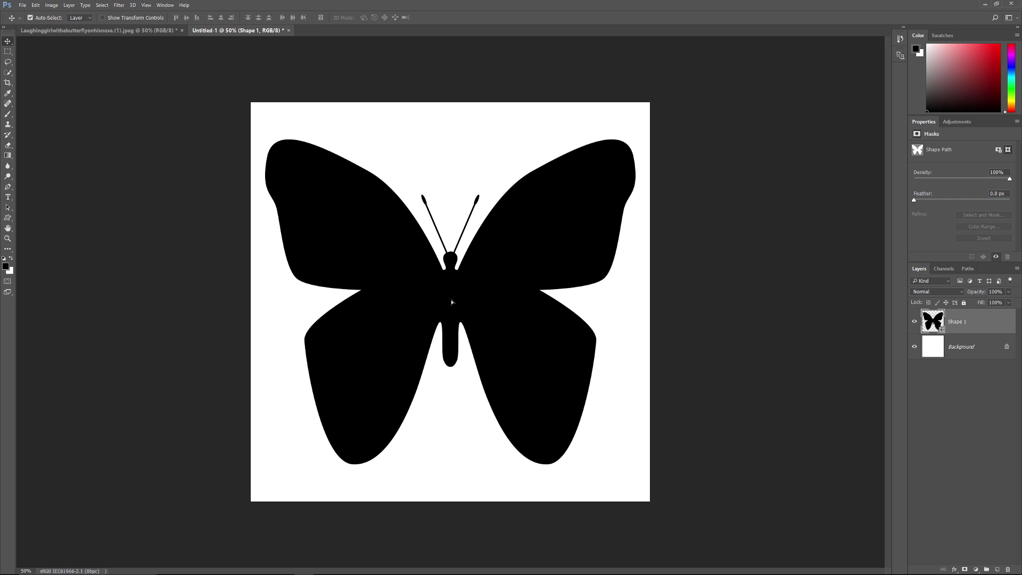
left_click(151, 31)
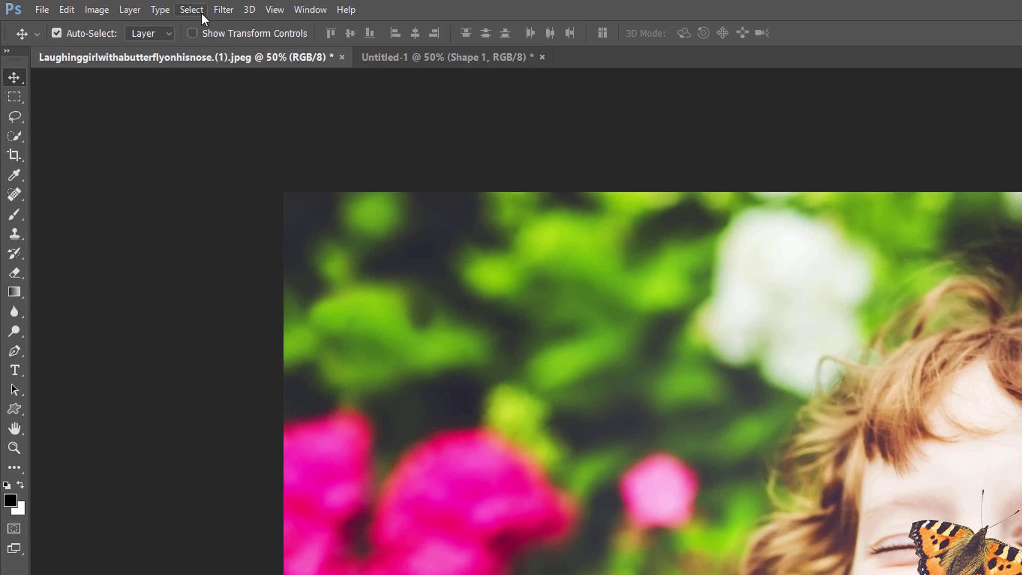
Step: Select all of the laughing-girl photo and copy it to the clipboard
left_click(201, 13)
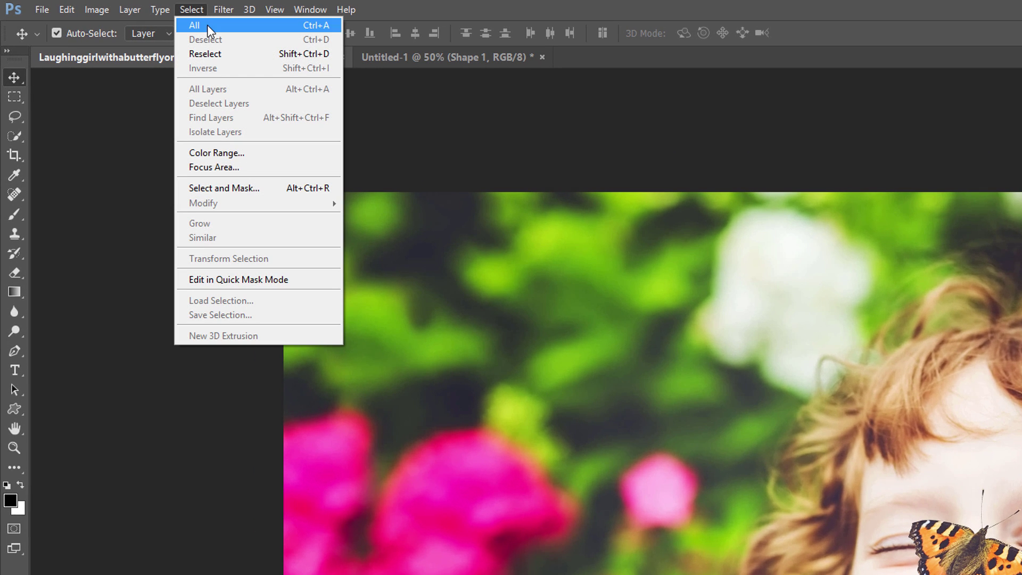
left_click(209, 25)
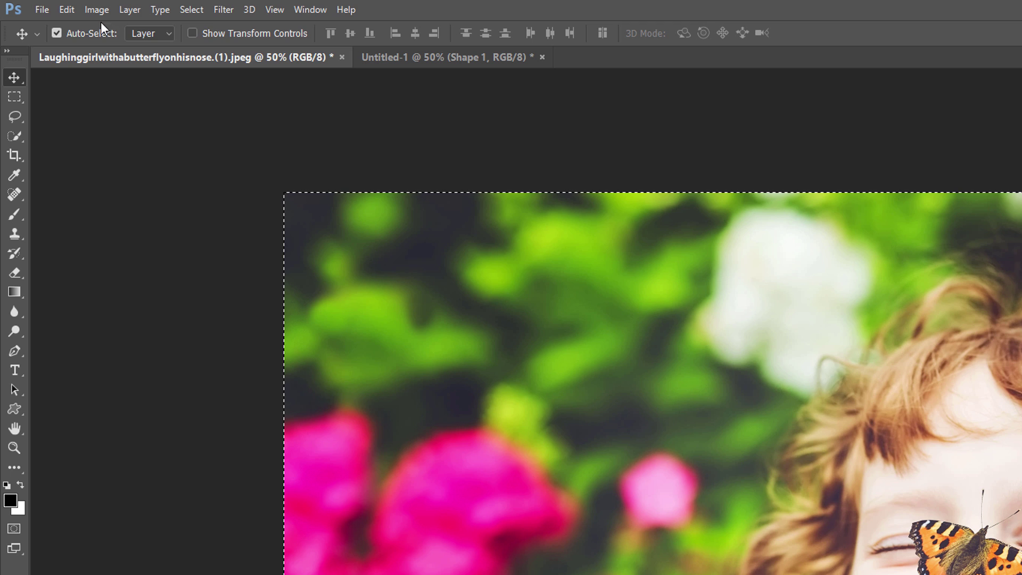
left_click(71, 11)
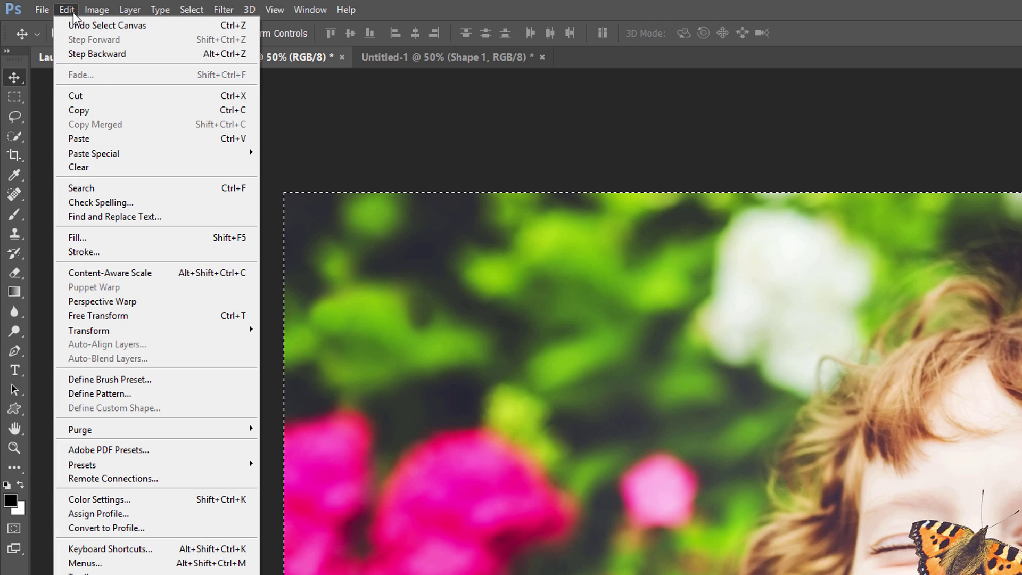
left_click(98, 110)
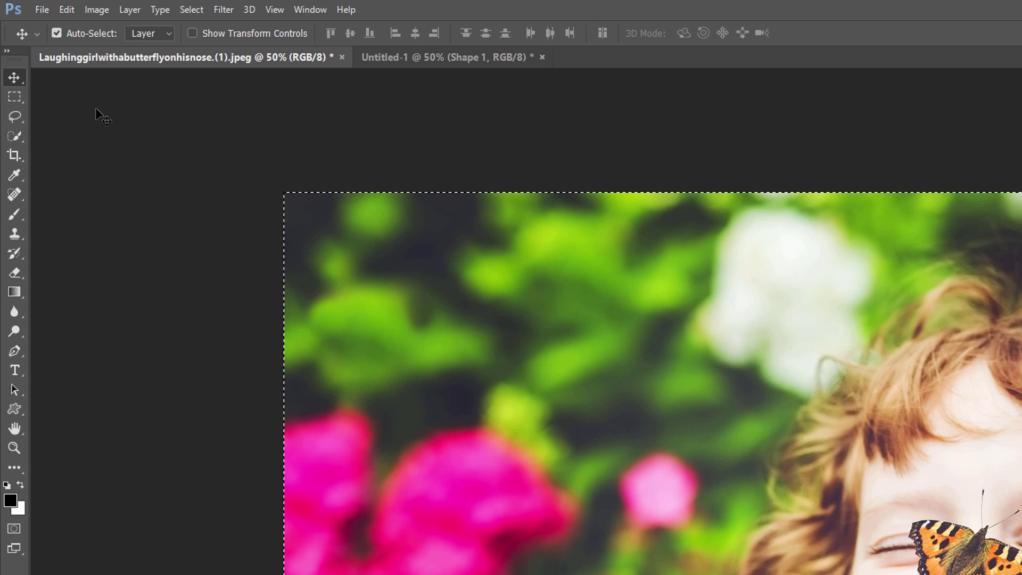
Step: Paste the girl photo into Untitled-1 as Layer 1 above the butterfly
left_click(449, 66)
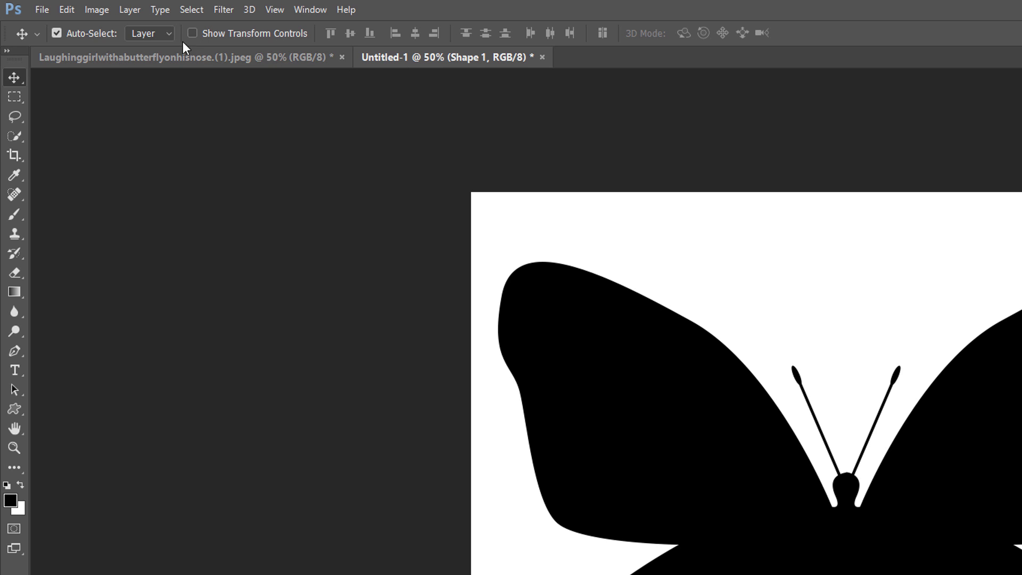
left_click(73, 11)
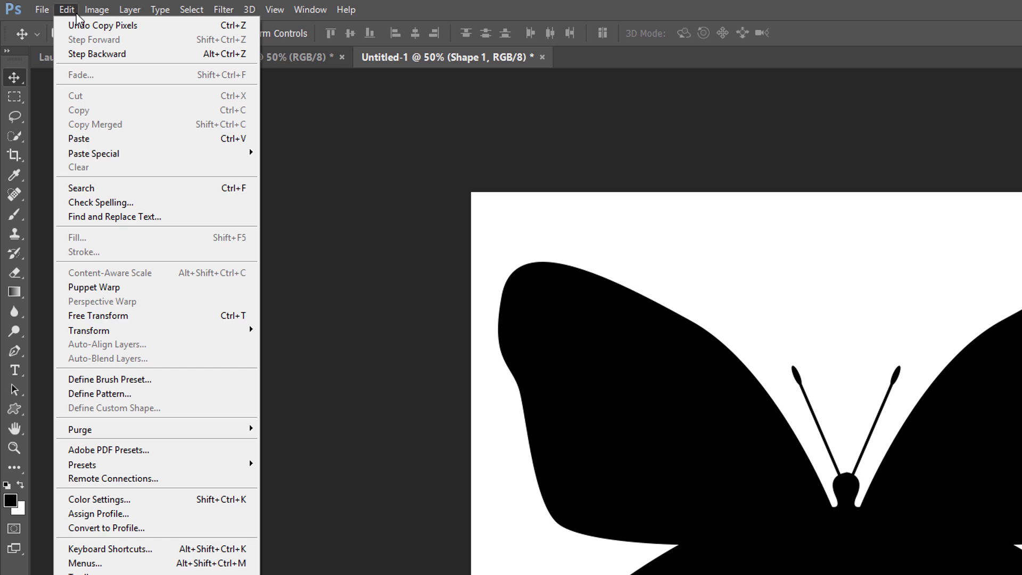
left_click(130, 139)
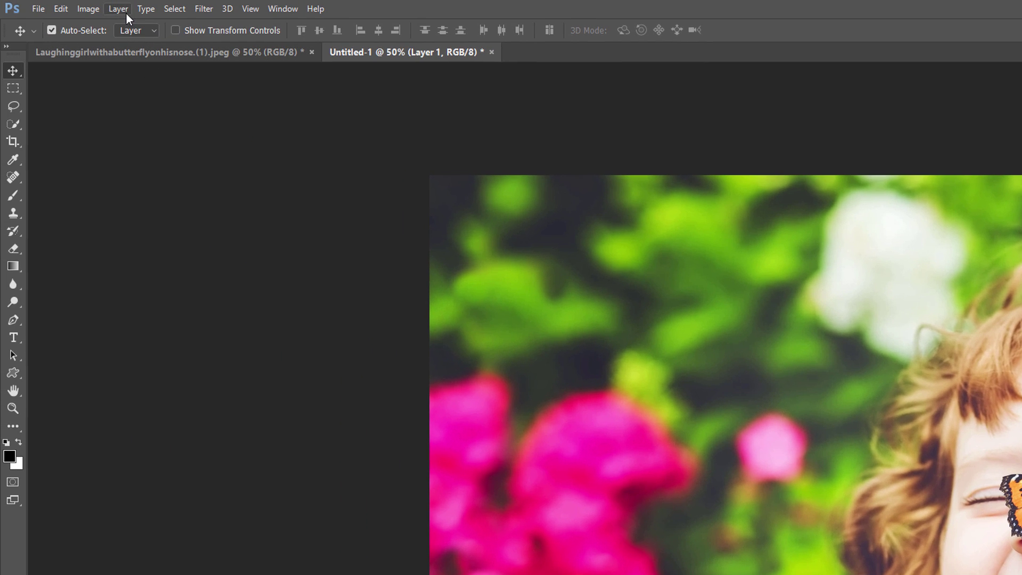
Step: Apply Create Clipping Mask so Layer 1's photo is clipped to the butterfly Shape 1
left_click(119, 9)
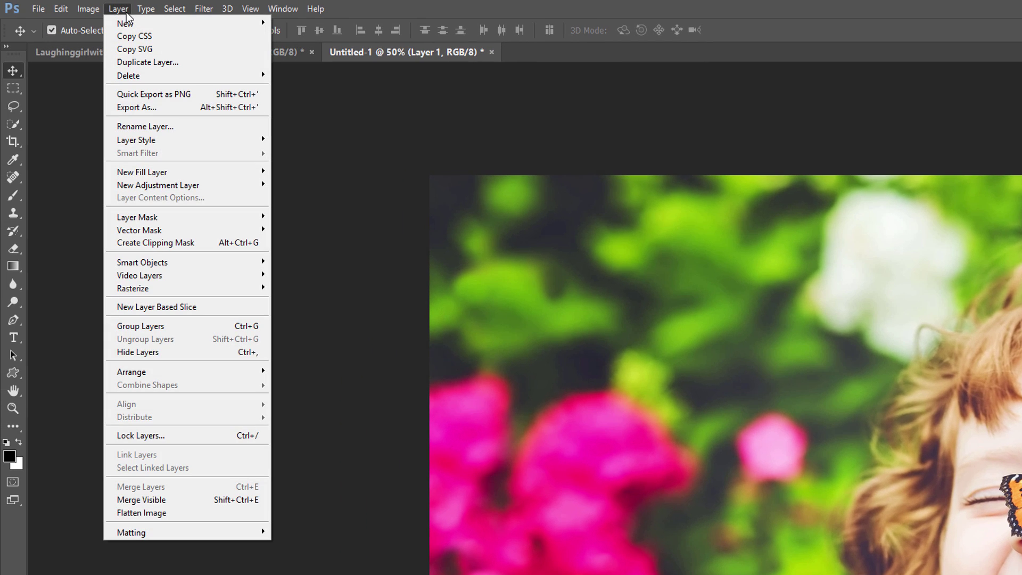
left_click(208, 244)
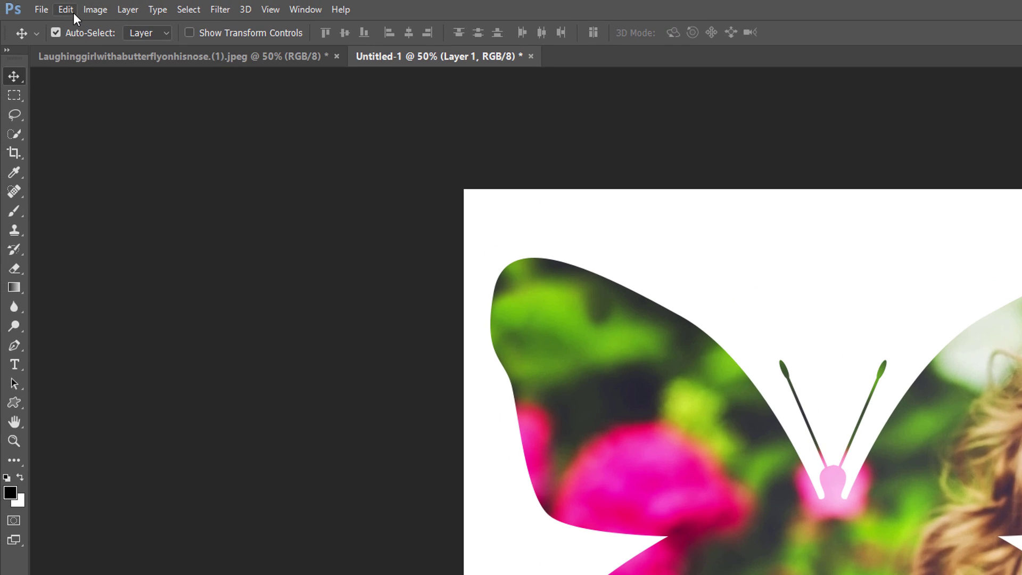
Step: Start Free Transform on the clipped photo in Layer 1
left_click(73, 12)
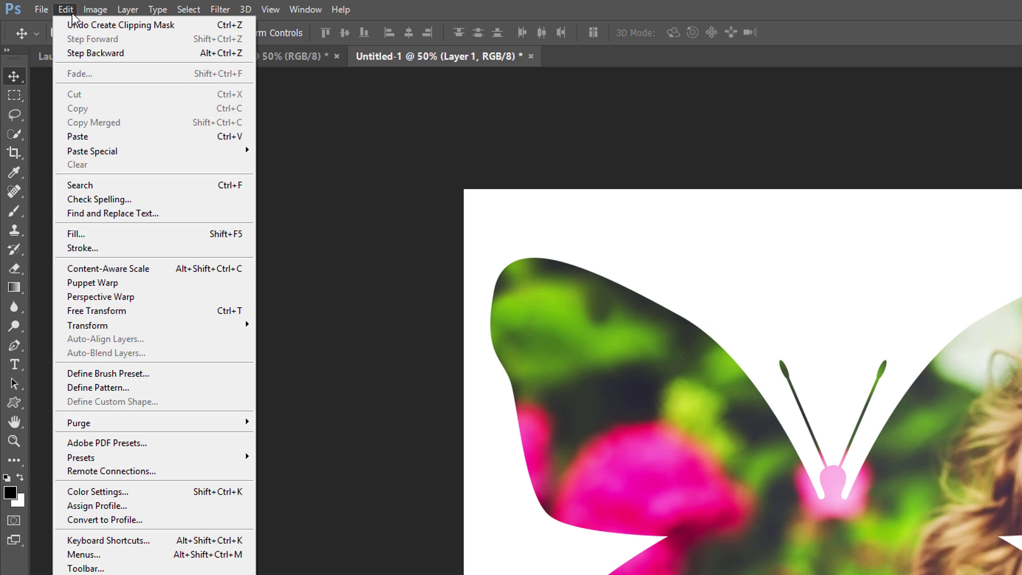
left_click(165, 310)
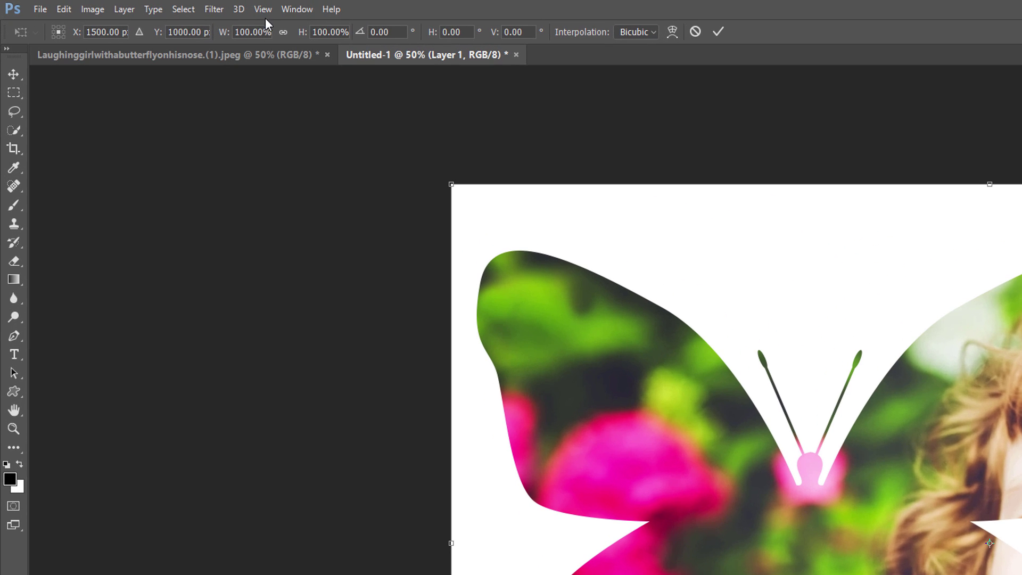
left_click(269, 16)
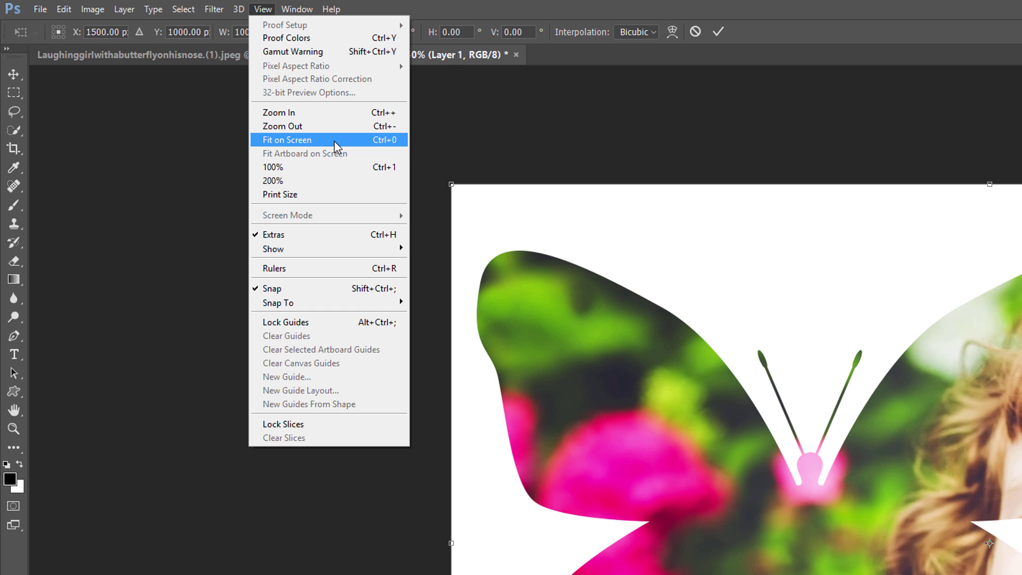
Step: Scale the photo to about 34.63 in wide, shift it left into the butterfly, and commit
left_click(334, 141)
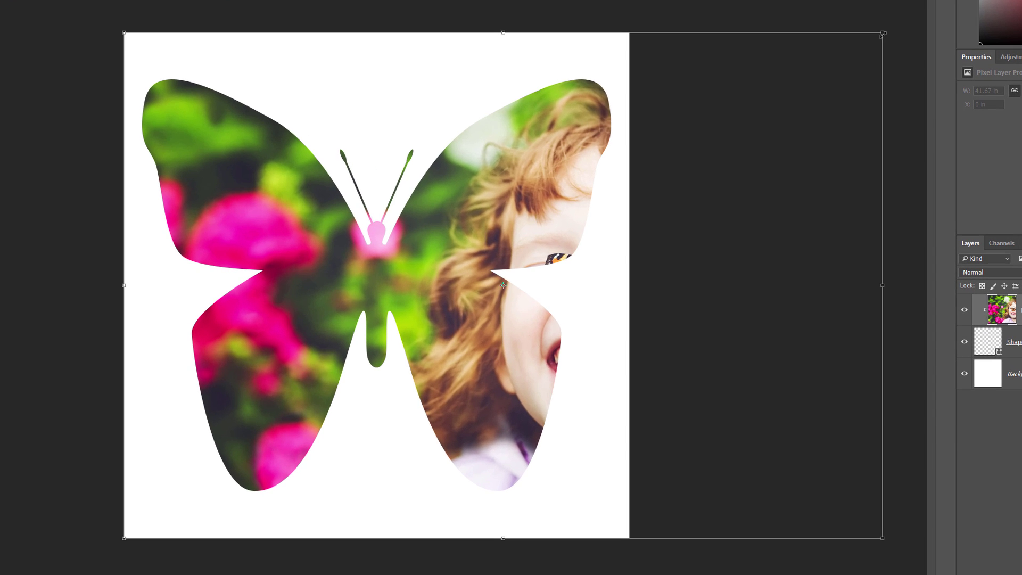
left_click_drag(879, 34, 813, 59)
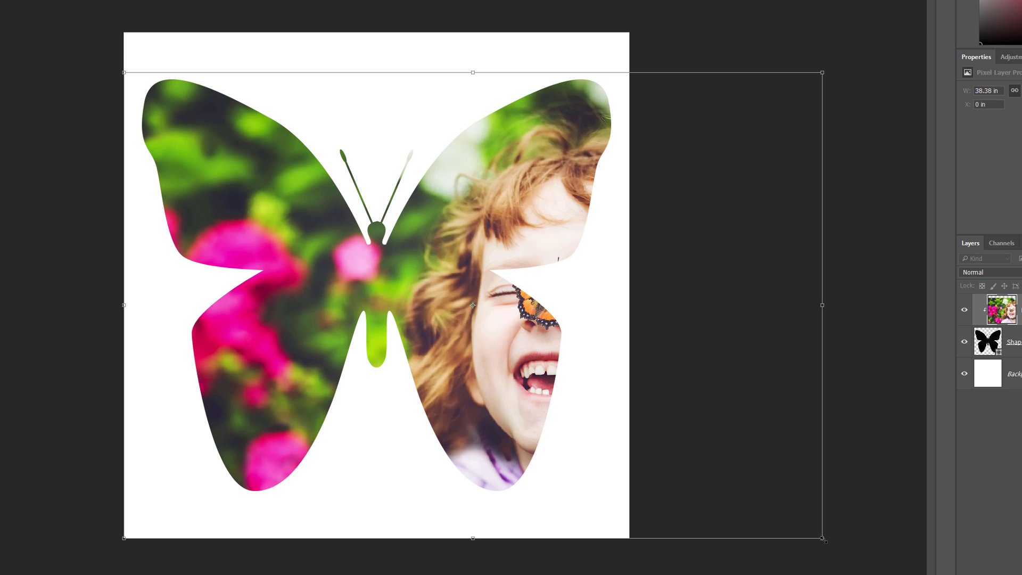
left_click_drag(822, 537, 745, 510)
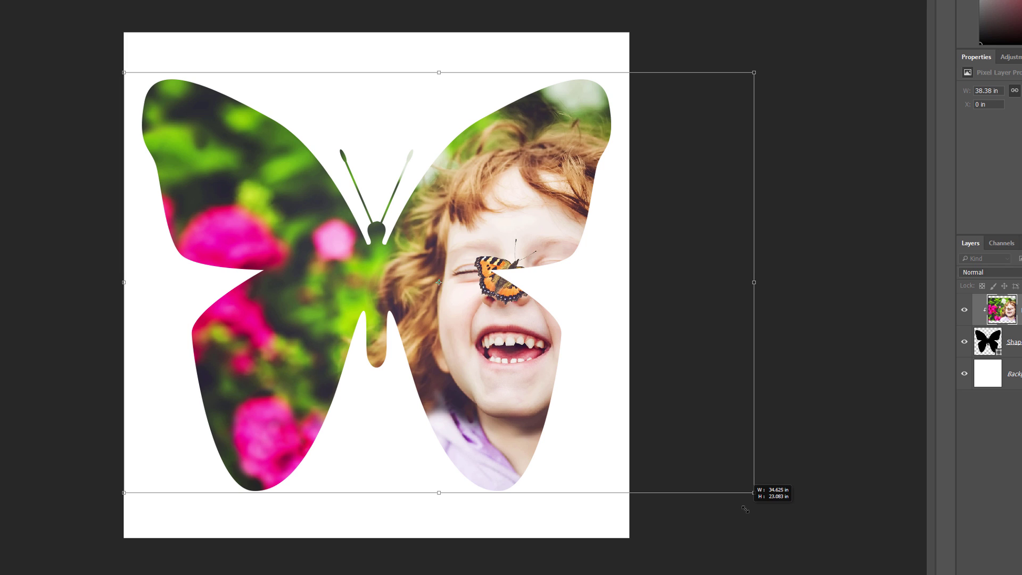
left_click_drag(745, 510, 746, 510)
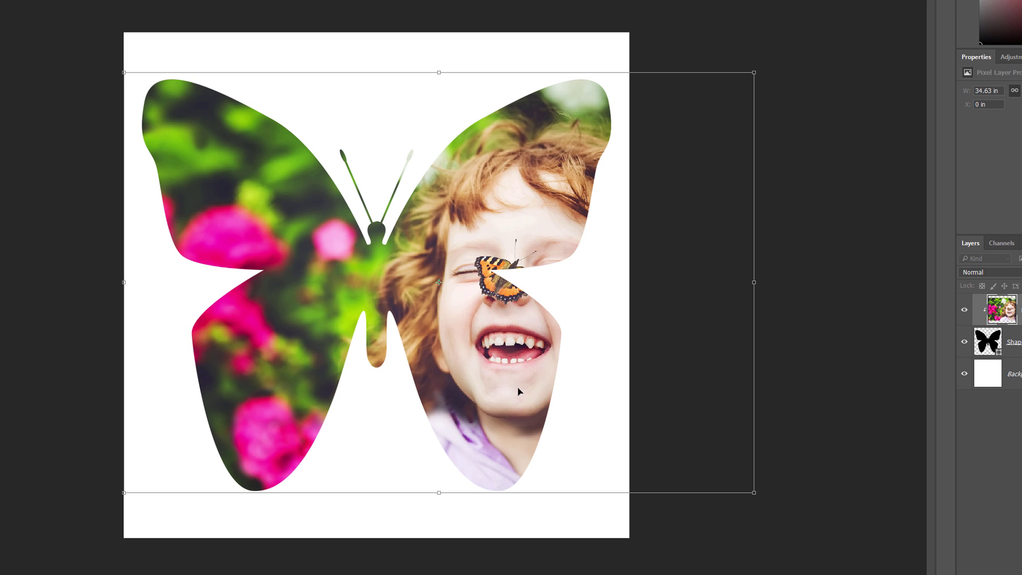
left_click_drag(514, 392, 444, 368)
left_click_drag(681, 480, 703, 491)
left_click_drag(506, 403, 498, 398)
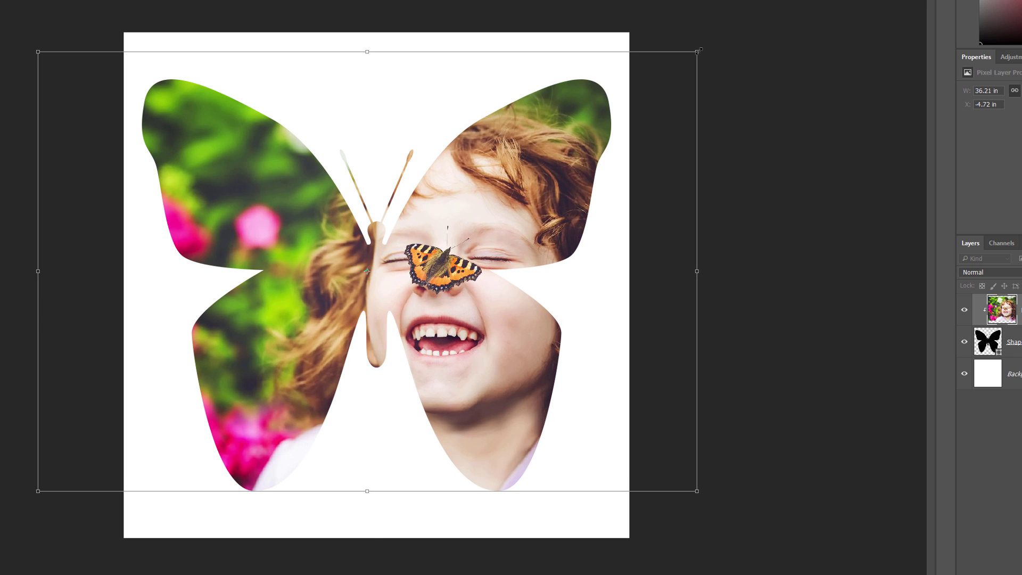
left_click_drag(699, 52, 708, 44)
left_click_drag(502, 318, 494, 318)
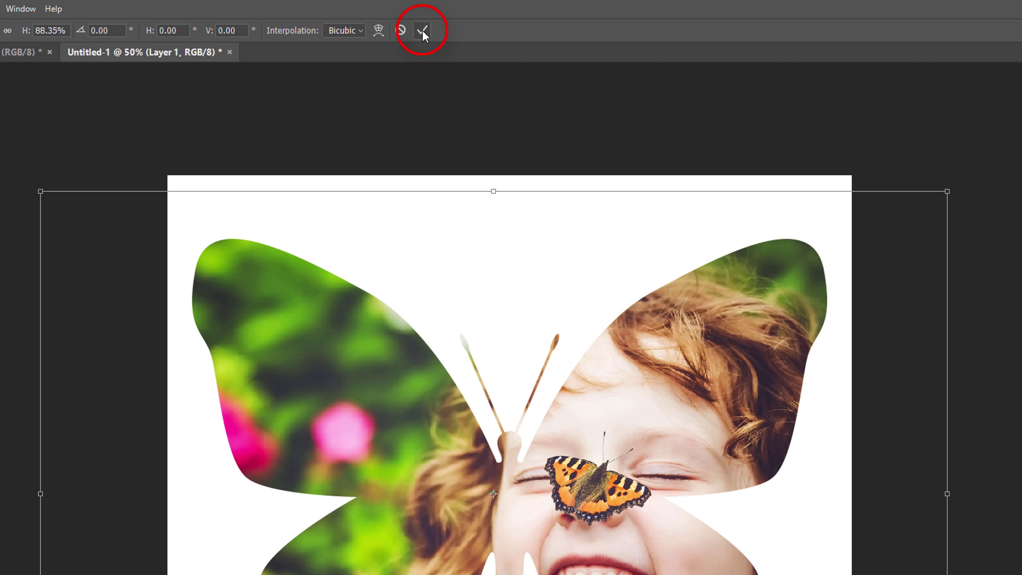
left_click(423, 30)
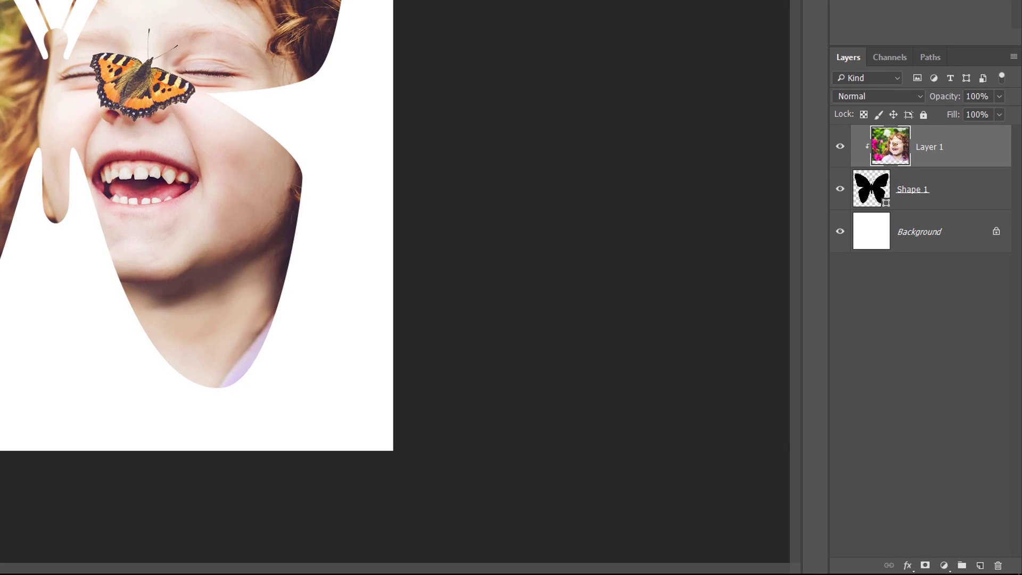
Step: Select the white Background layer beneath the clipped butterfly photo
left_click(964, 234)
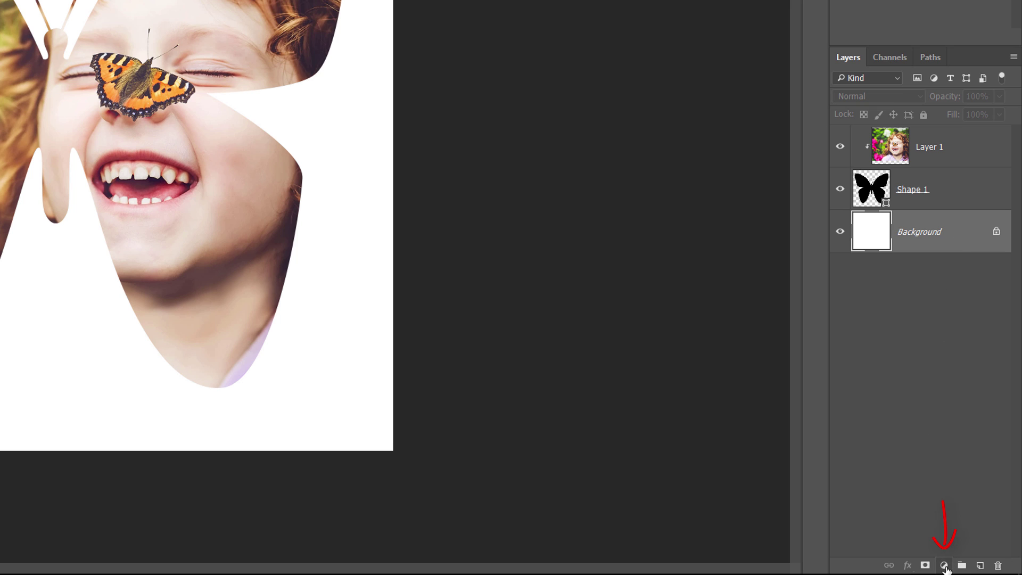
Step: Add a Solid Color fill layer using skin tone #f8f1eb sampled from the girl's face
left_click(945, 566)
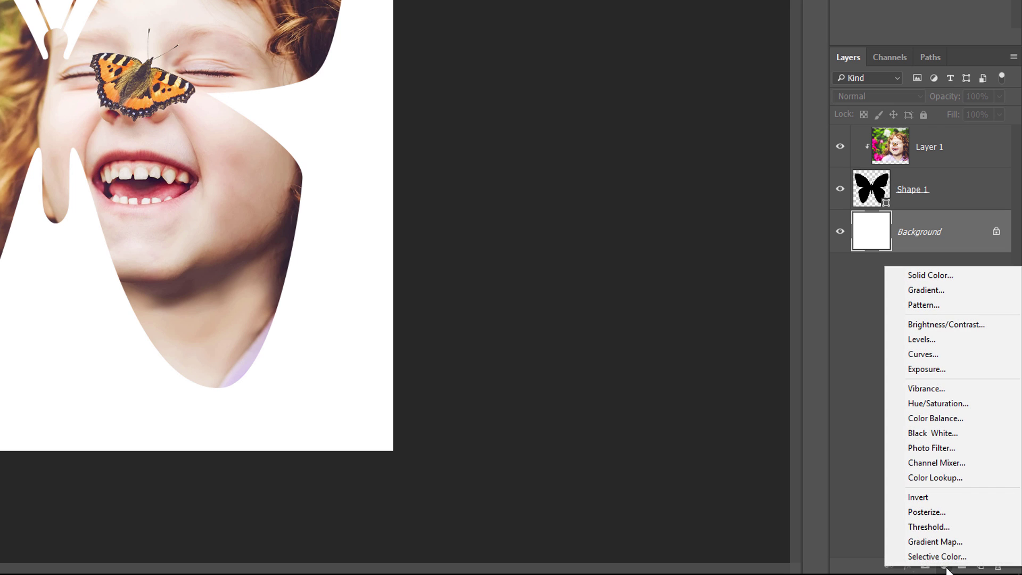
left_click(959, 276)
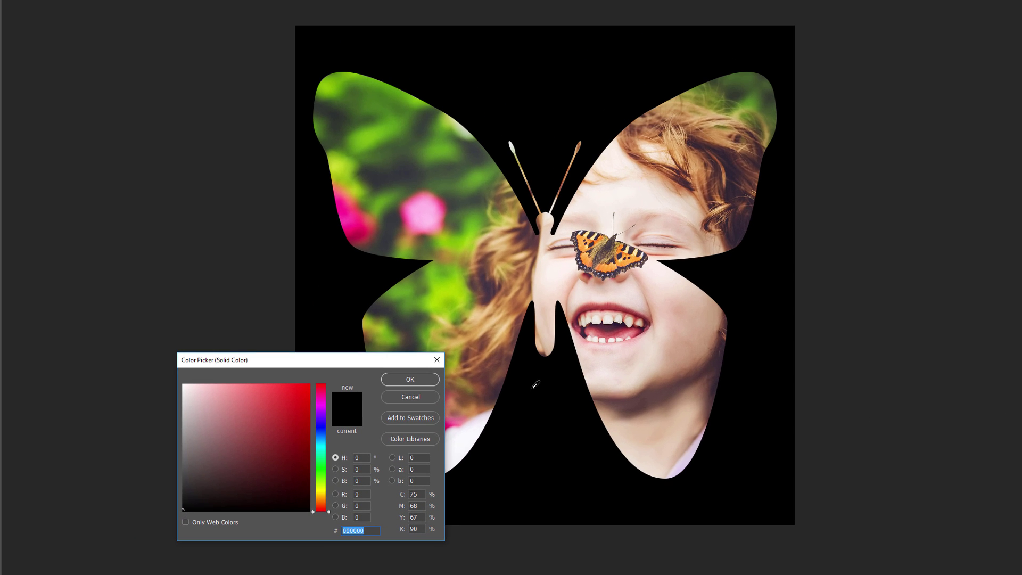
left_click_drag(400, 363, 242, 192)
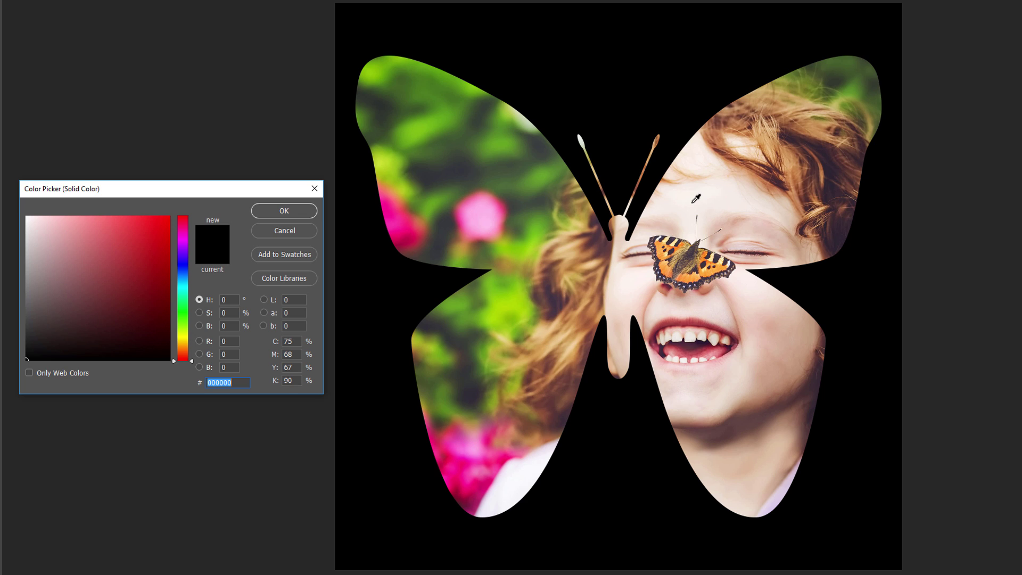
left_click(693, 203)
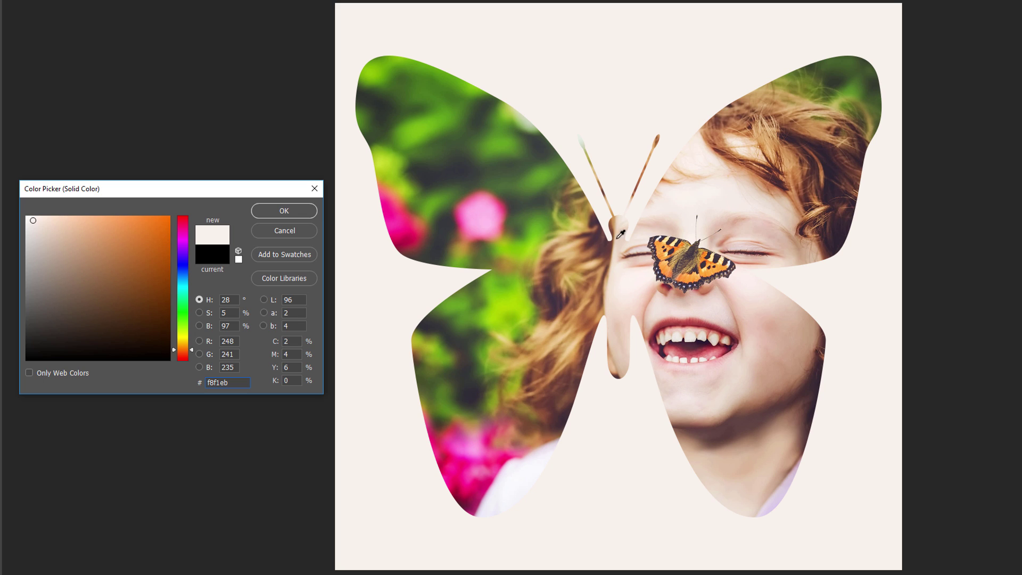
Step: Commit the #f8f1eb fill as Color Fill 1, then select the Shape 1 butterfly layer
left_click(301, 213)
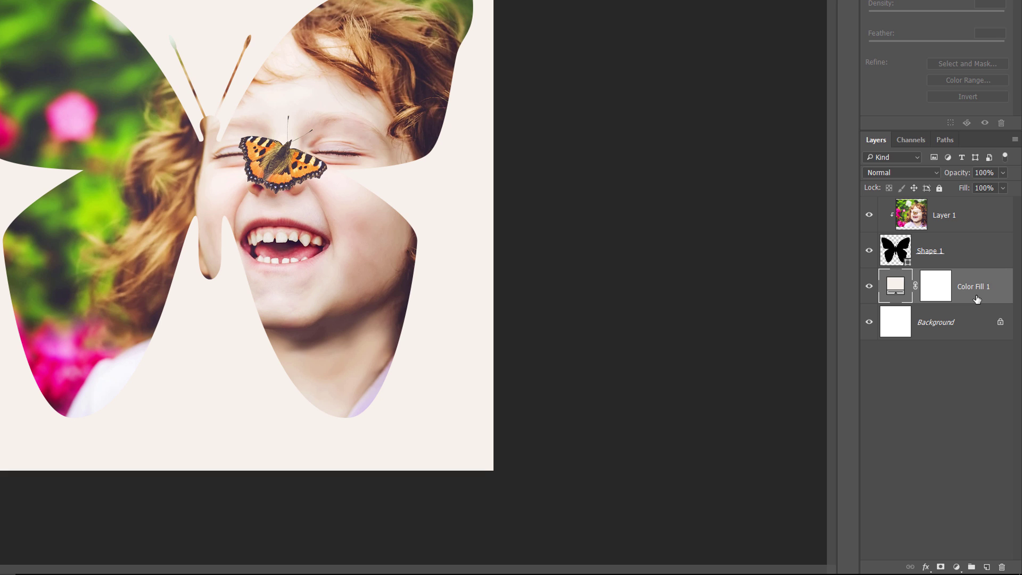
left_click(967, 251)
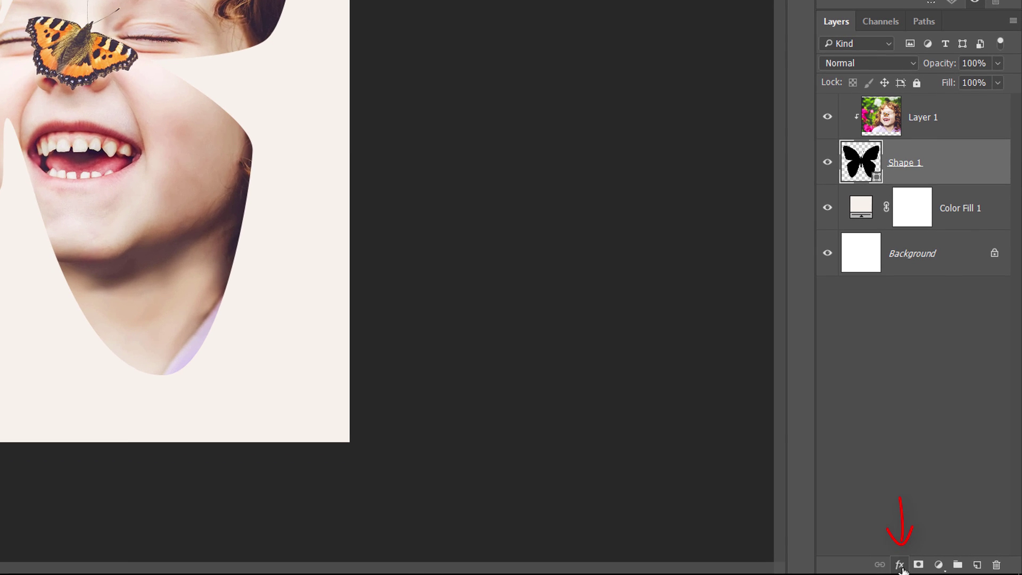
Step: Add a Stroke effect to the butterfly: white (ffffff), Outside position, 12 px size
left_click(900, 565)
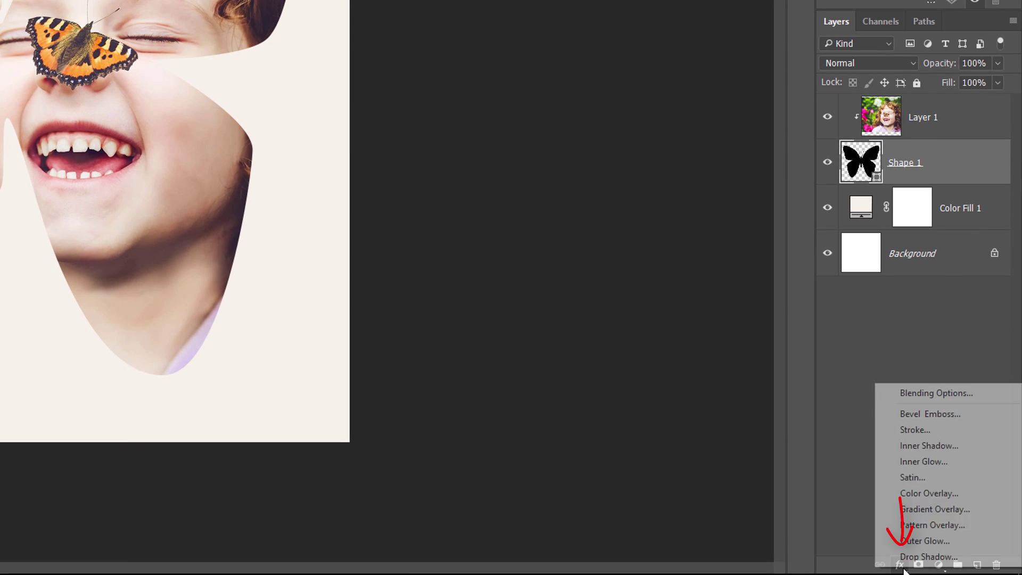
left_click(943, 431)
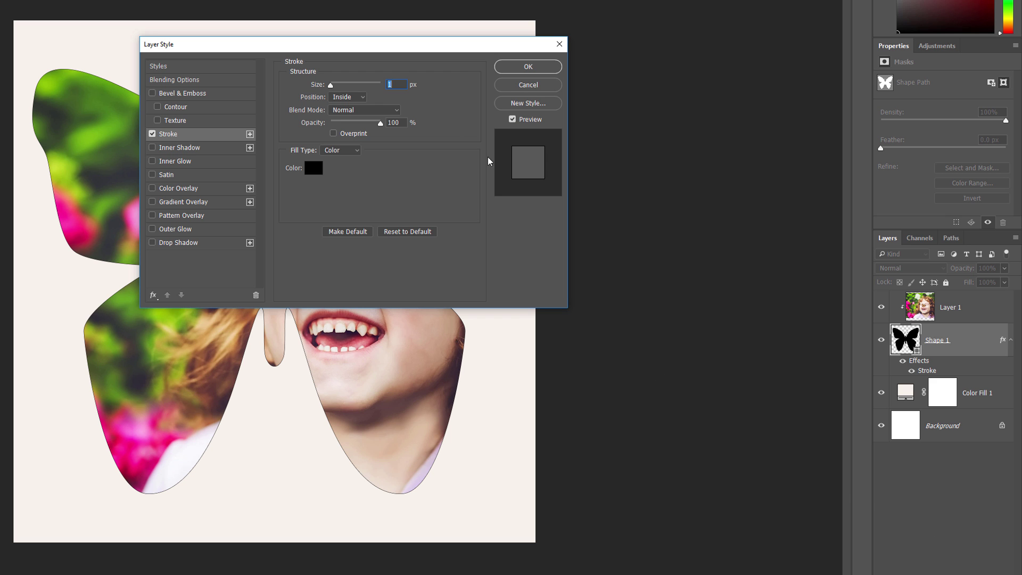
left_click_drag(422, 47, 674, 81)
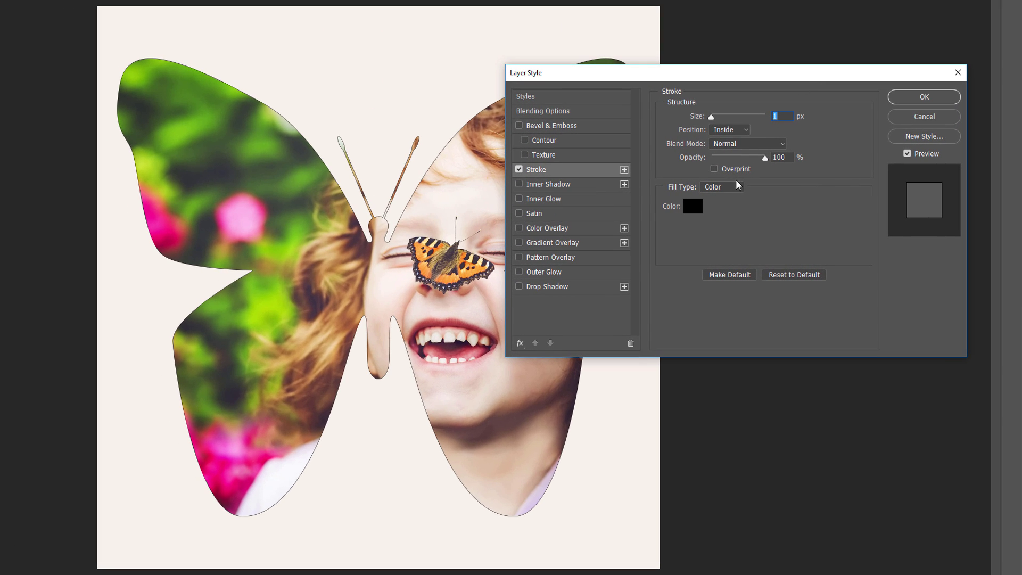
left_click(693, 206)
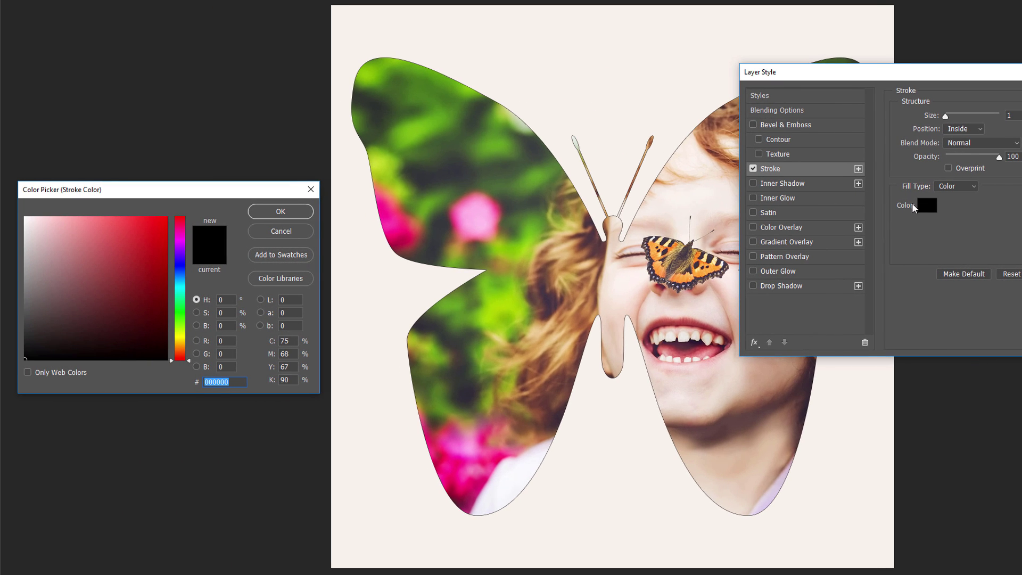
left_click_drag(42, 243, 24, 217)
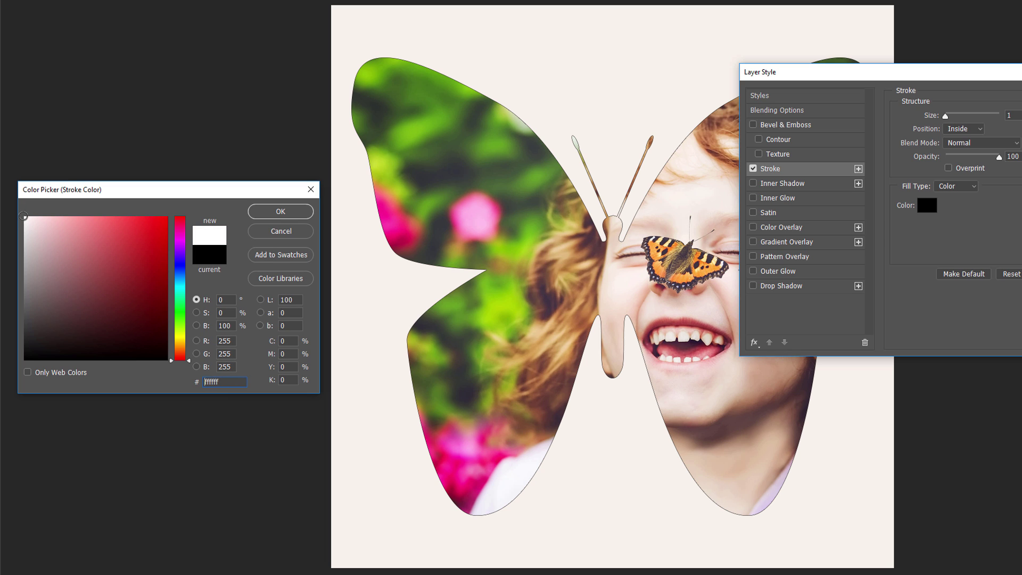
left_click(279, 212)
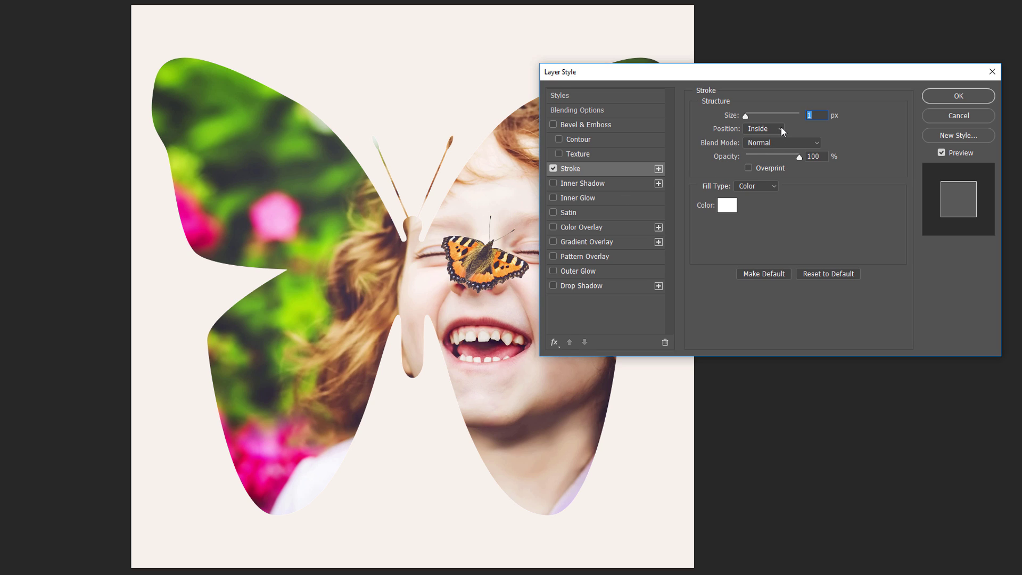
left_click(781, 129)
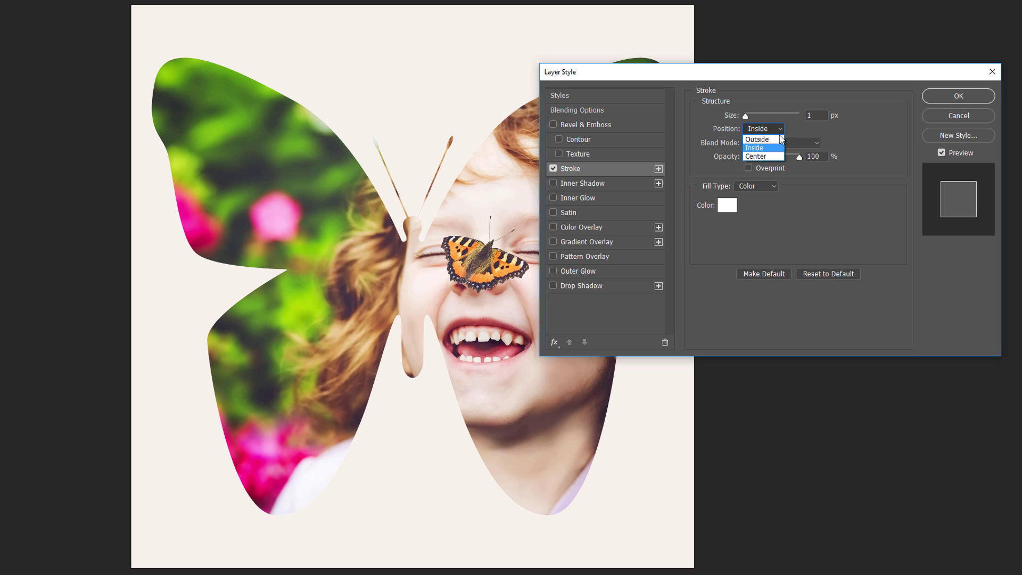
left_click(779, 140)
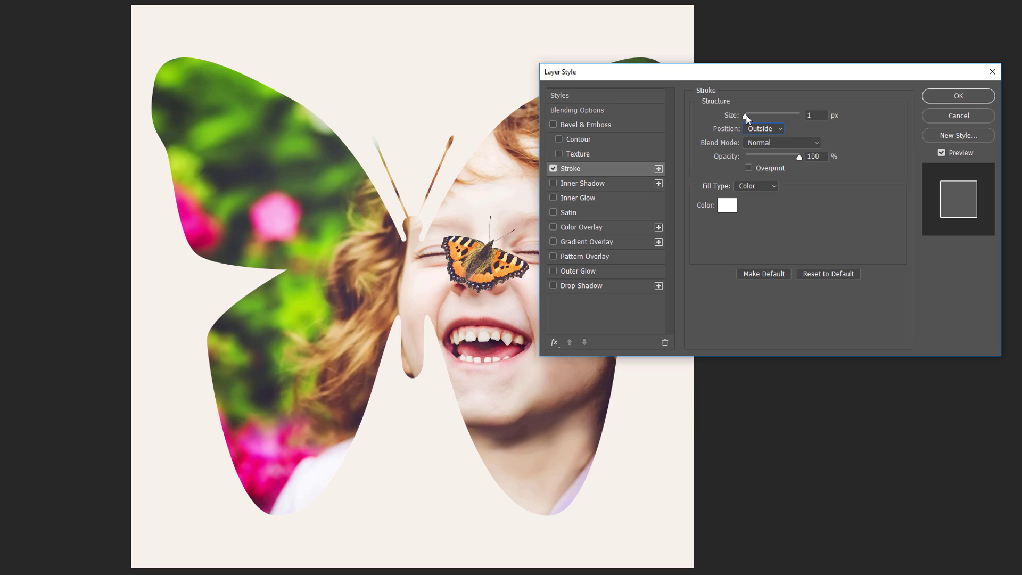
left_click_drag(746, 113, 753, 116)
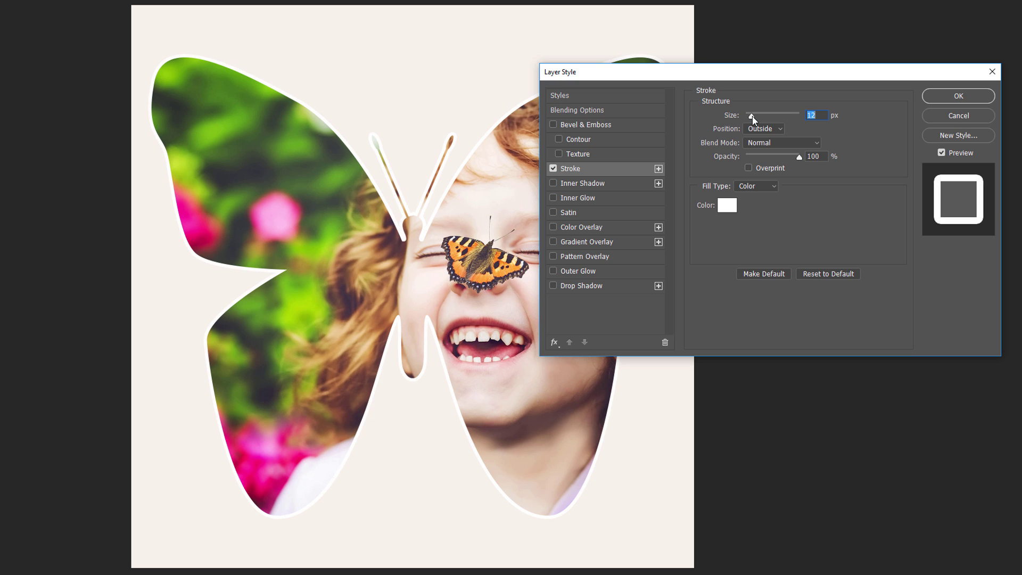